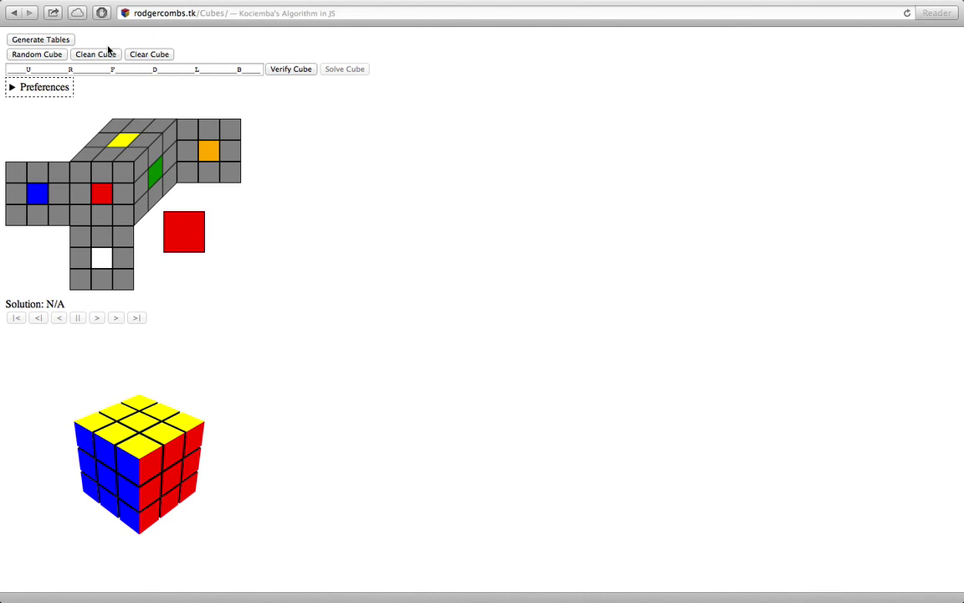
# Generate the solver's tables, and check the list of completed table computations in the progress details
pyautogui.click(52, 39)
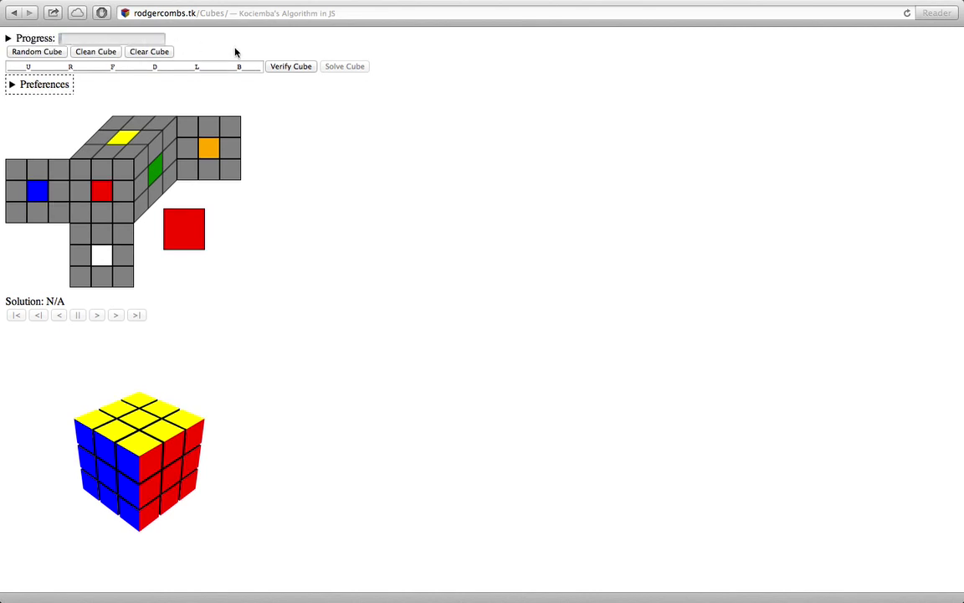
pyautogui.click(47, 39)
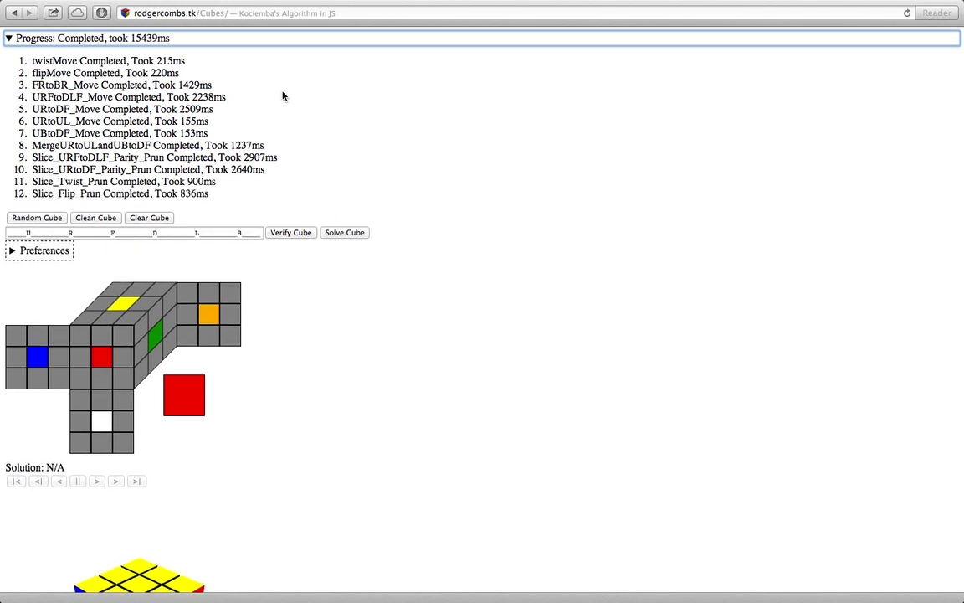
pyautogui.click(67, 38)
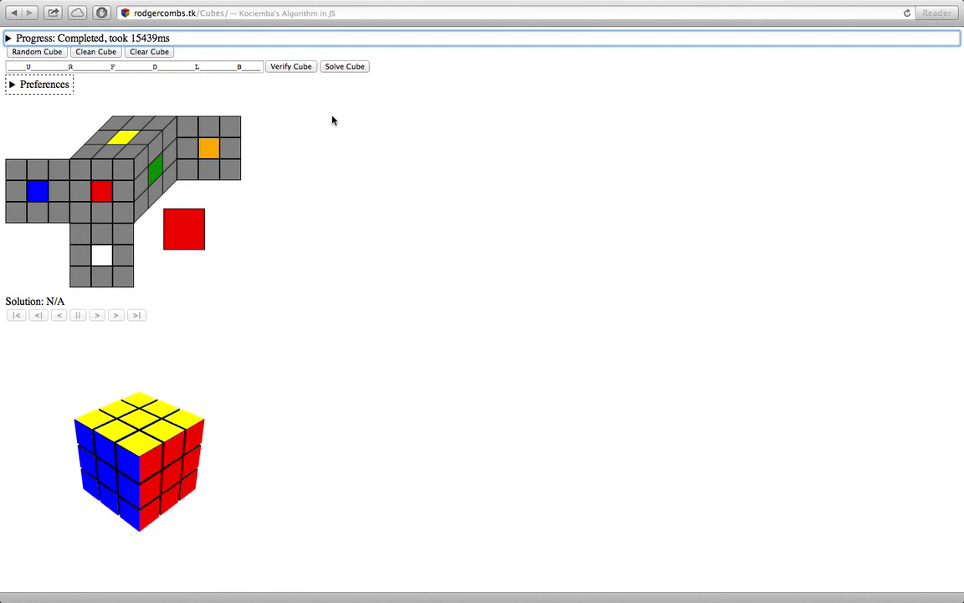
# Generate a random cube and solve it
pyautogui.click(37, 52)
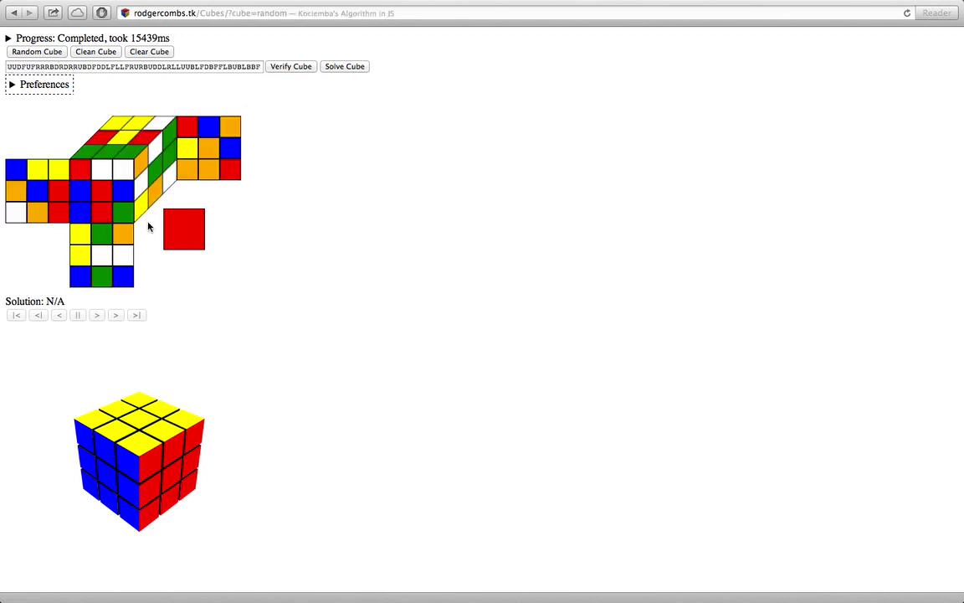
pyautogui.click(349, 68)
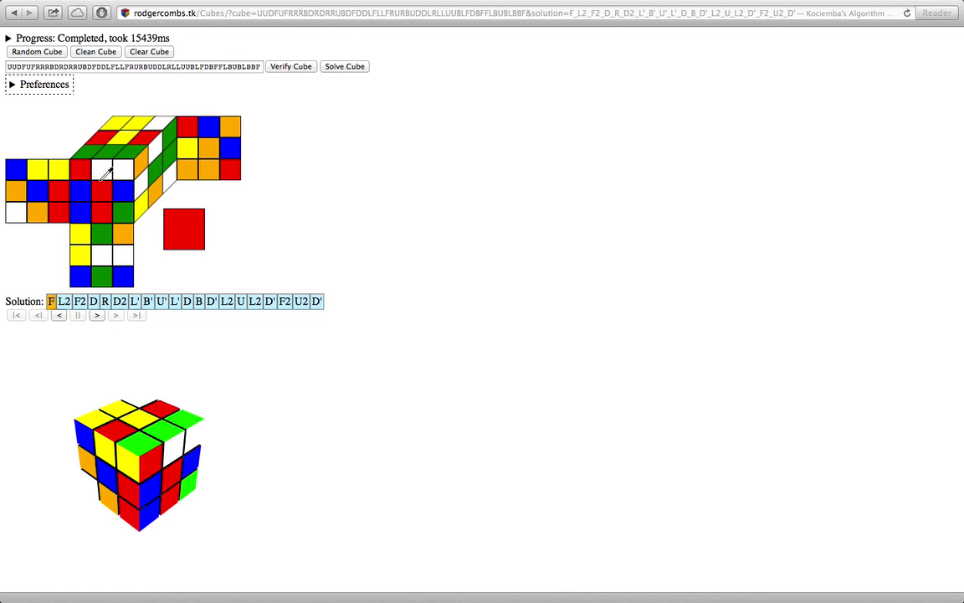
# Play the solution animation on the 3D cube forward, in reverse, and forward again
pyautogui.click(96, 315)
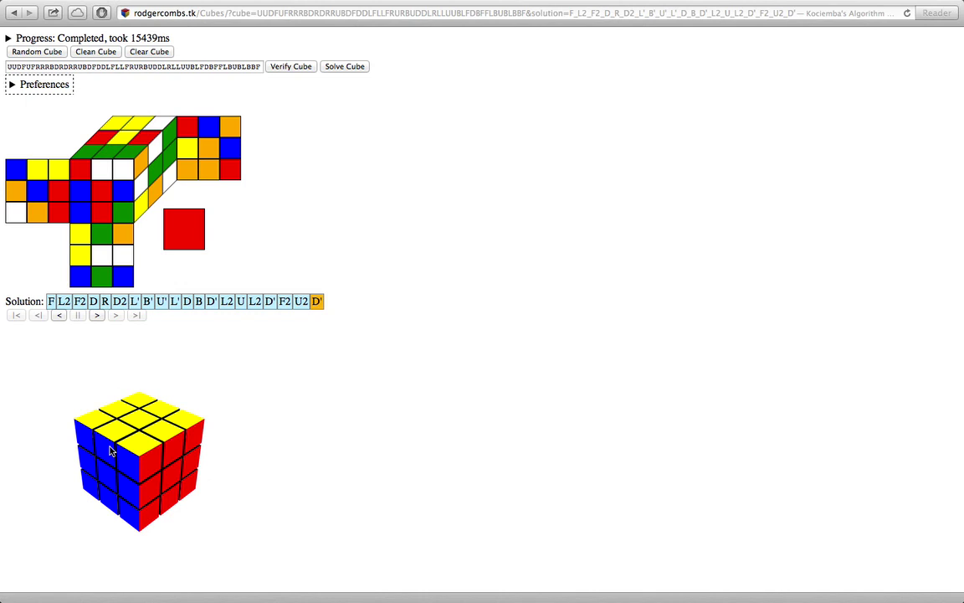
pyautogui.click(63, 315)
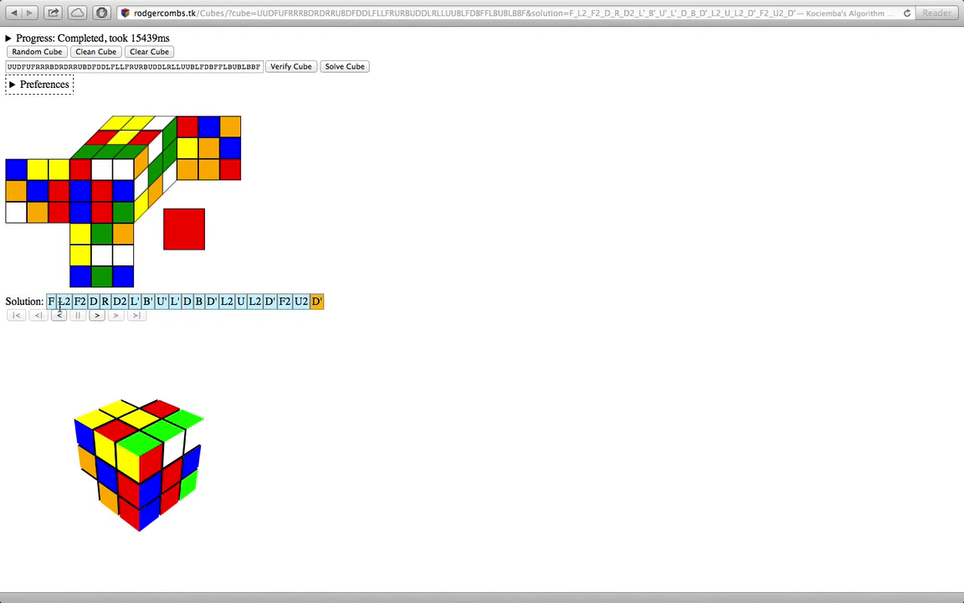
pyautogui.click(97, 315)
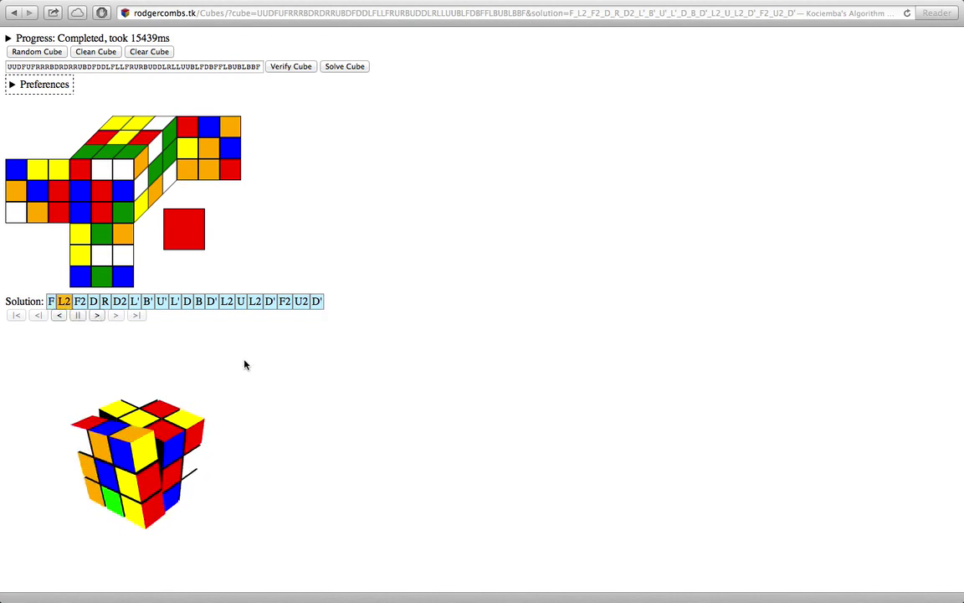
pyautogui.click(78, 317)
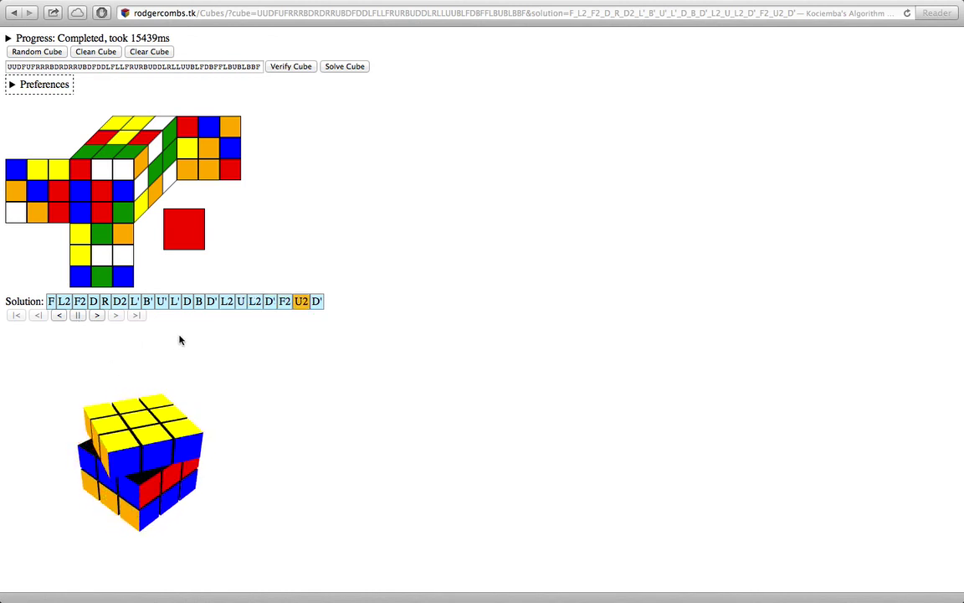
# Reset the cube net to the clean cube, and clear it so only the centre stickers stay coloured
pyautogui.click(104, 53)
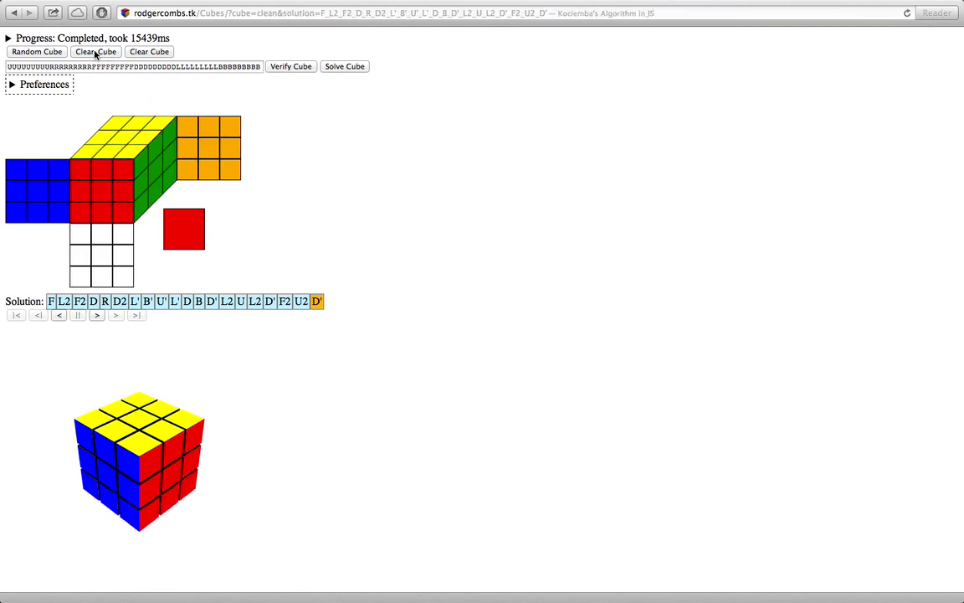
pyautogui.click(186, 223)
pyautogui.click(143, 52)
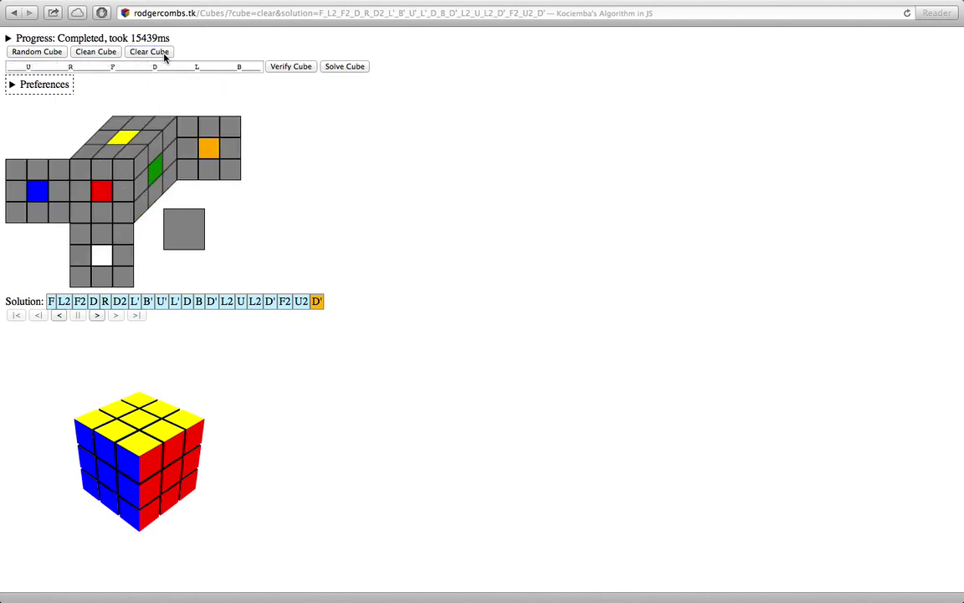
# Pick red from the front centre and paint the front face's stickers, except the middle-left one
pyautogui.click(102, 192)
pyautogui.click(83, 168)
pyautogui.click(103, 168)
pyautogui.click(125, 173)
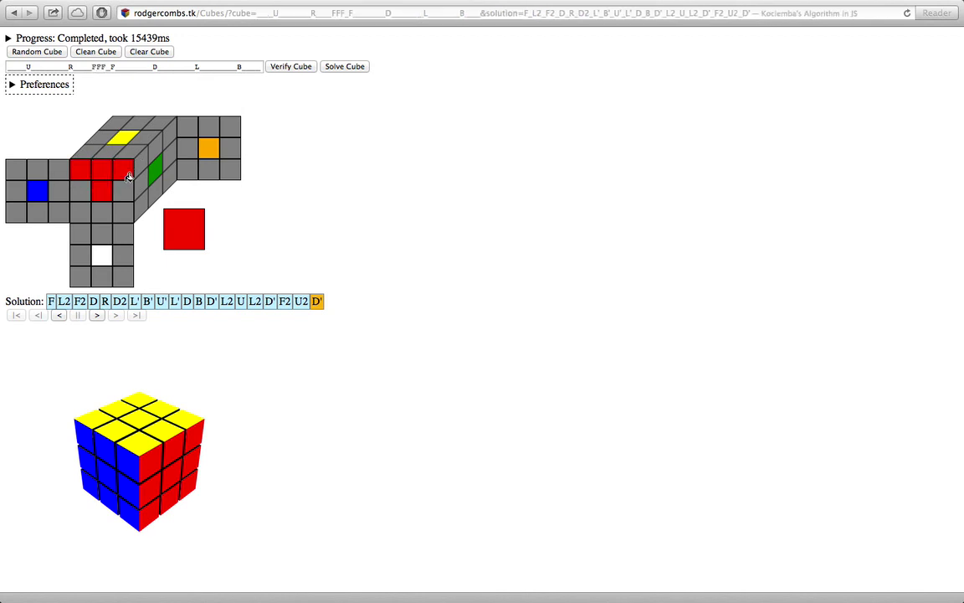
pyautogui.click(123, 193)
pyautogui.click(121, 210)
pyautogui.click(104, 211)
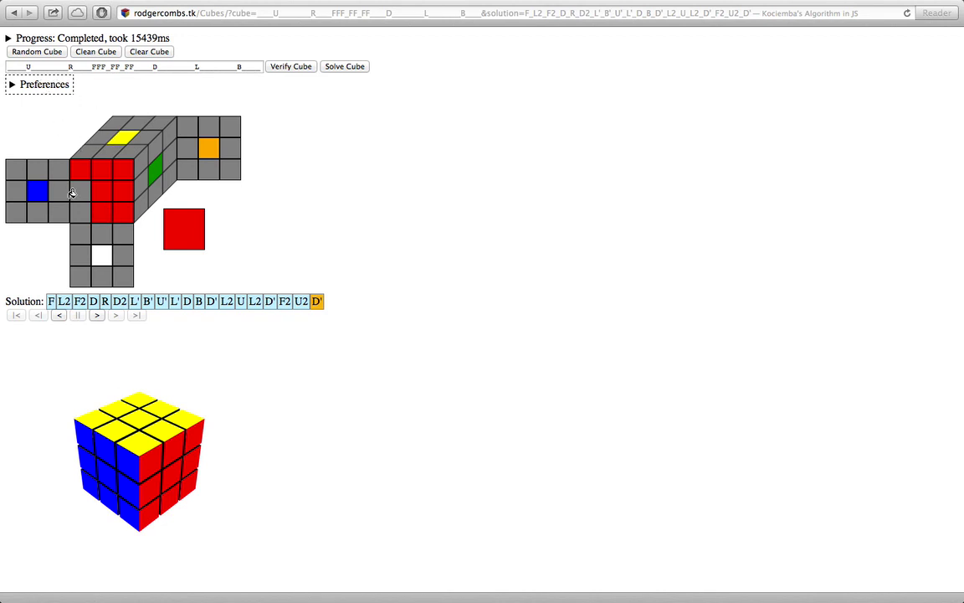
pyautogui.click(80, 210)
# Pick blue from the left centre and paint the left face's stickers, except the middle one beside the front face
pyautogui.click(35, 191)
pyautogui.click(53, 169)
pyautogui.click(33, 169)
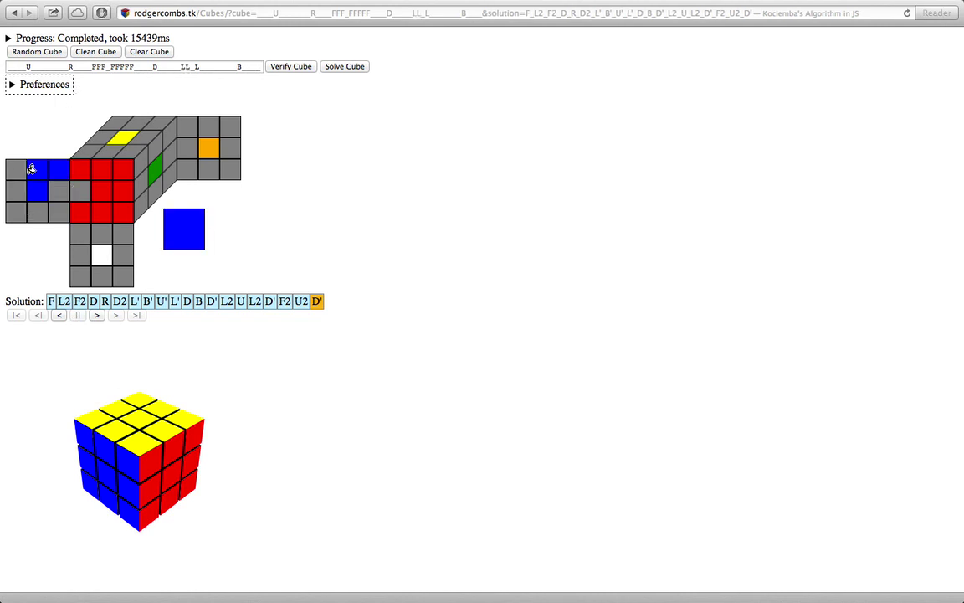
pyautogui.click(16, 169)
pyautogui.click(20, 190)
pyautogui.click(21, 209)
pyautogui.click(38, 211)
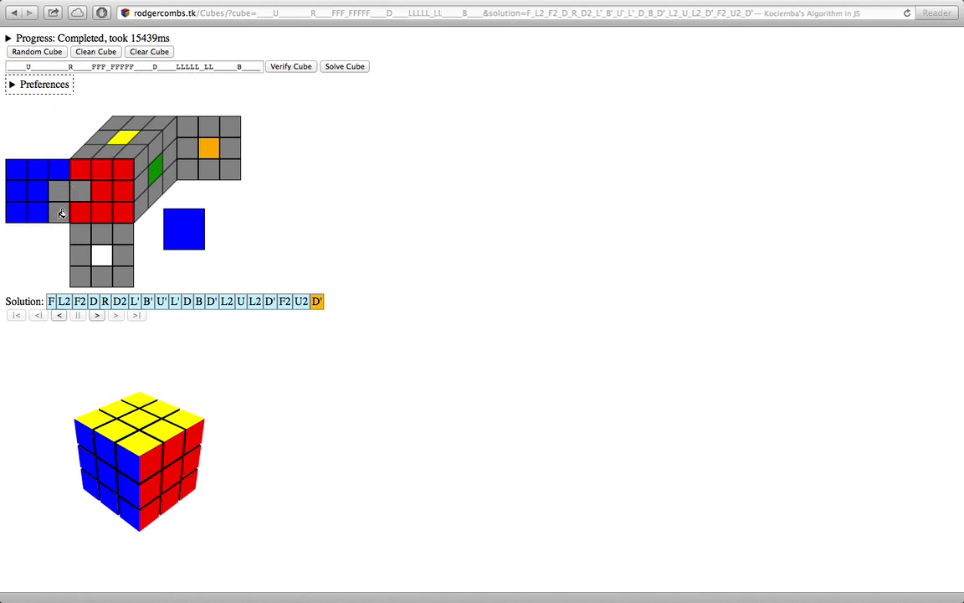
pyautogui.click(60, 212)
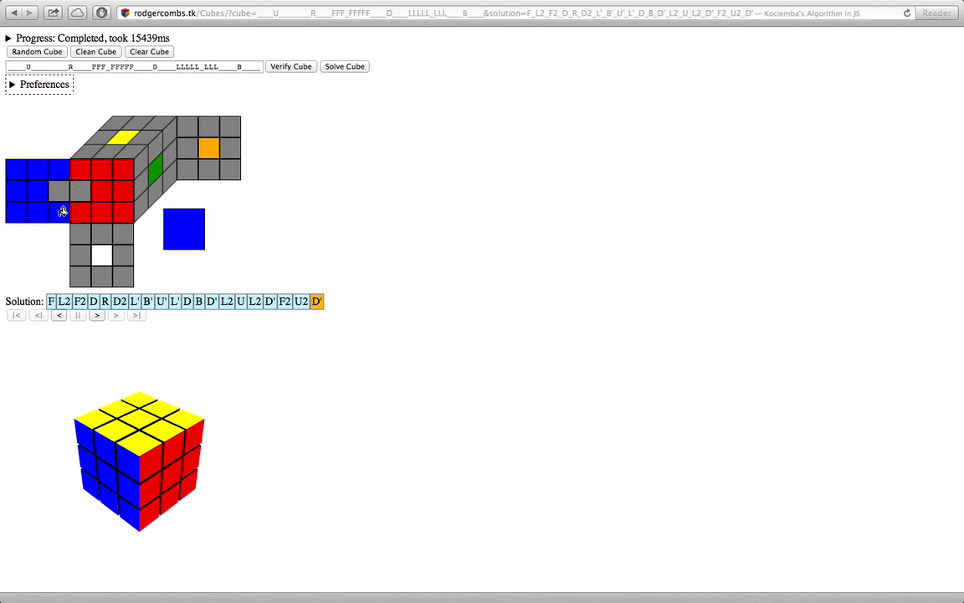
# Pick white from the bottom centre and paint the bottom face's stickers, except the front-left corner
pyautogui.click(108, 251)
pyautogui.click(101, 234)
pyautogui.click(122, 234)
pyautogui.click(122, 254)
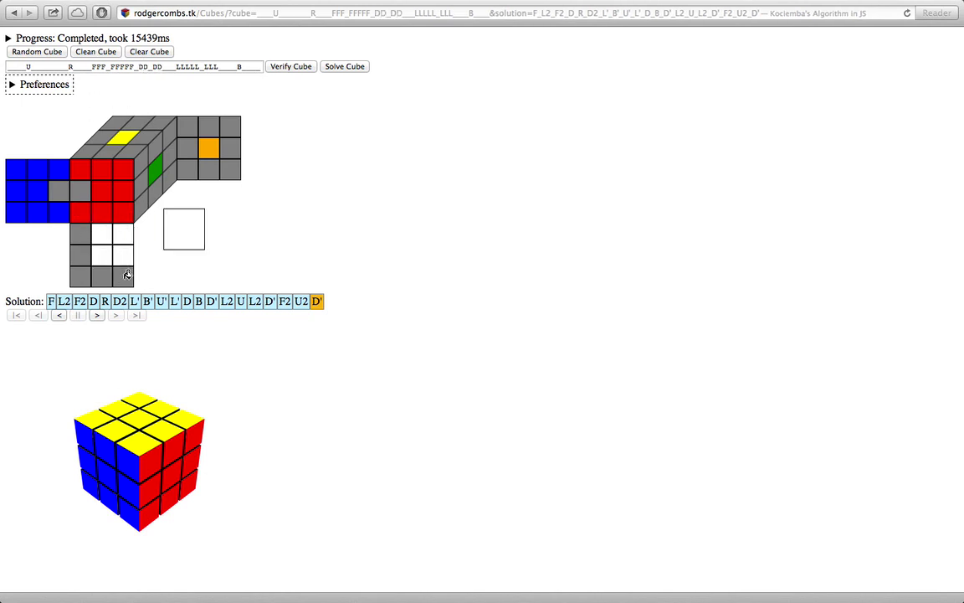
pyautogui.click(122, 275)
pyautogui.click(101, 275)
pyautogui.click(80, 275)
pyautogui.click(80, 255)
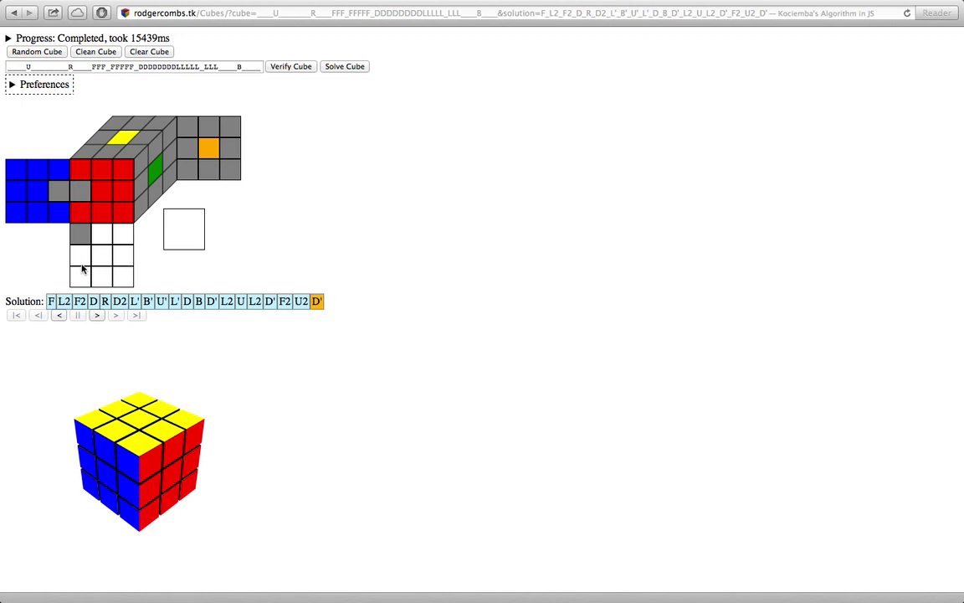
# Pick green from the right centre and paint the right face's stickers, except the lower corner beside the front face
pyautogui.click(153, 164)
pyautogui.click(146, 178)
pyautogui.click(146, 162)
pyautogui.click(154, 150)
pyautogui.click(170, 139)
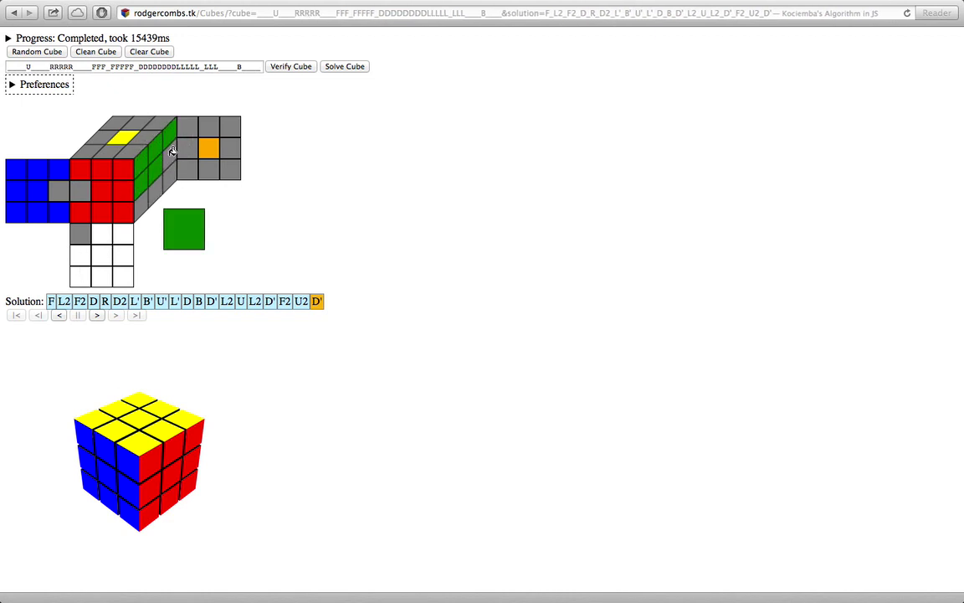
pyautogui.click(169, 155)
pyautogui.click(169, 176)
pyautogui.click(155, 190)
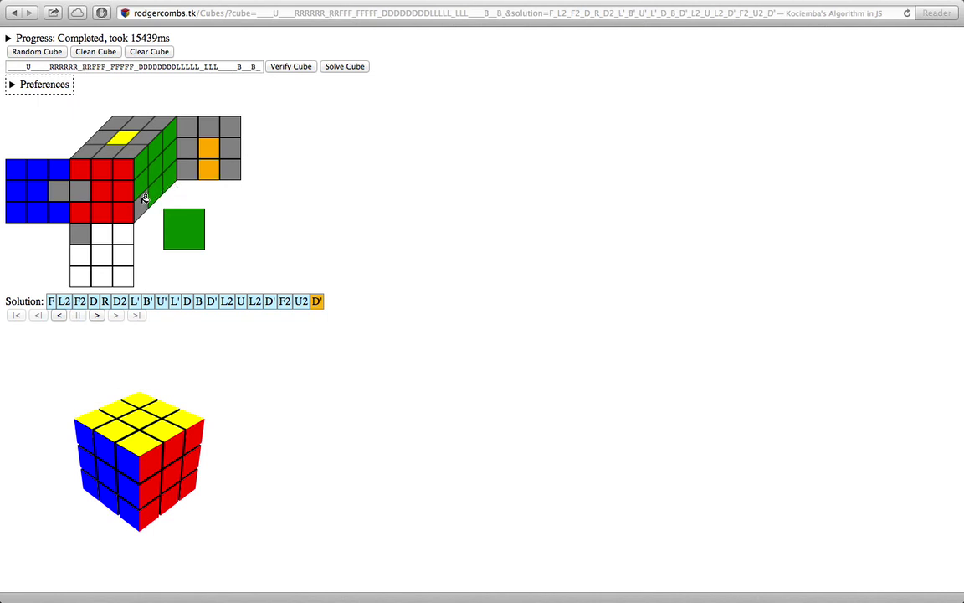
# Pick yellow from the top centre and paint the top face's stickers, except the front-left corner
pyautogui.click(133, 134)
pyautogui.click(114, 152)
pyautogui.click(135, 137)
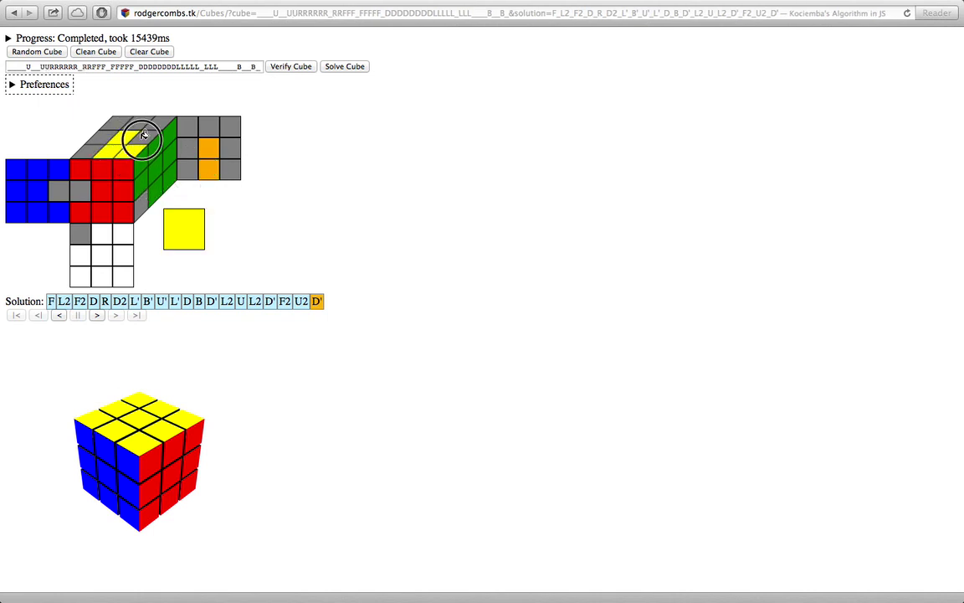
pyautogui.click(152, 135)
pyautogui.click(154, 120)
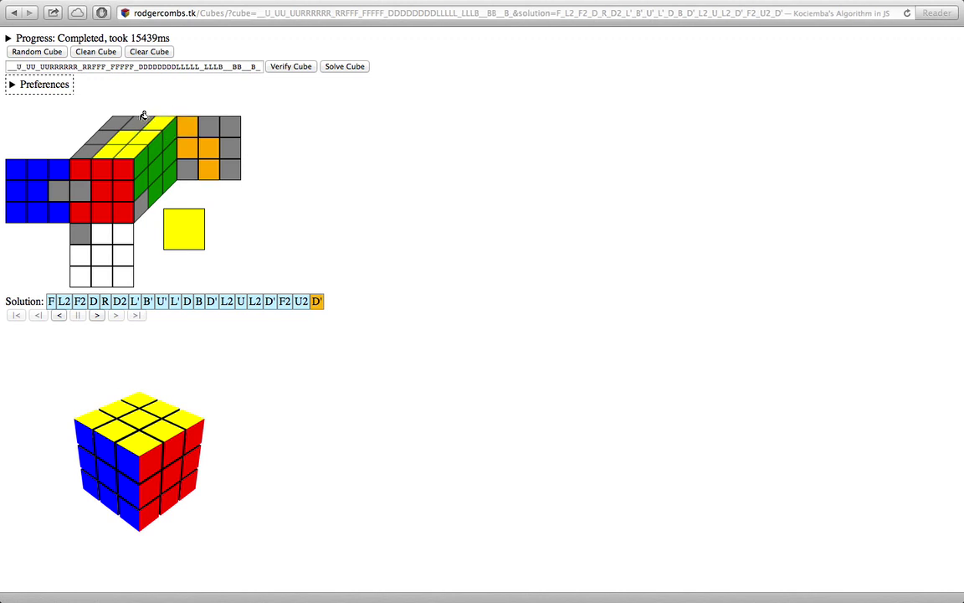
pyautogui.click(127, 118)
pyautogui.click(120, 117)
pyautogui.click(101, 135)
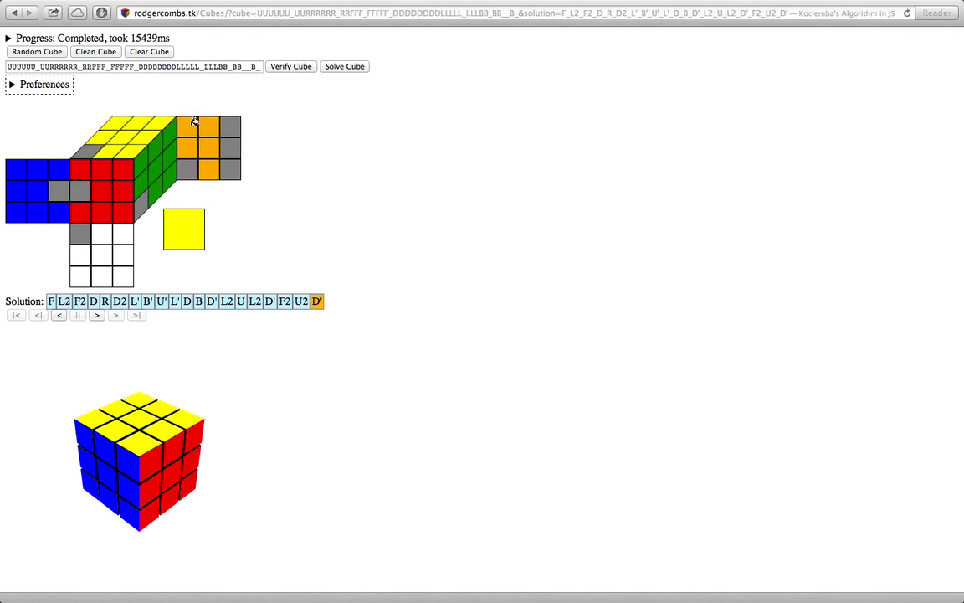
# Paint the remaining grey stickers of the back face orange
pyautogui.click(232, 125)
pyautogui.click(233, 147)
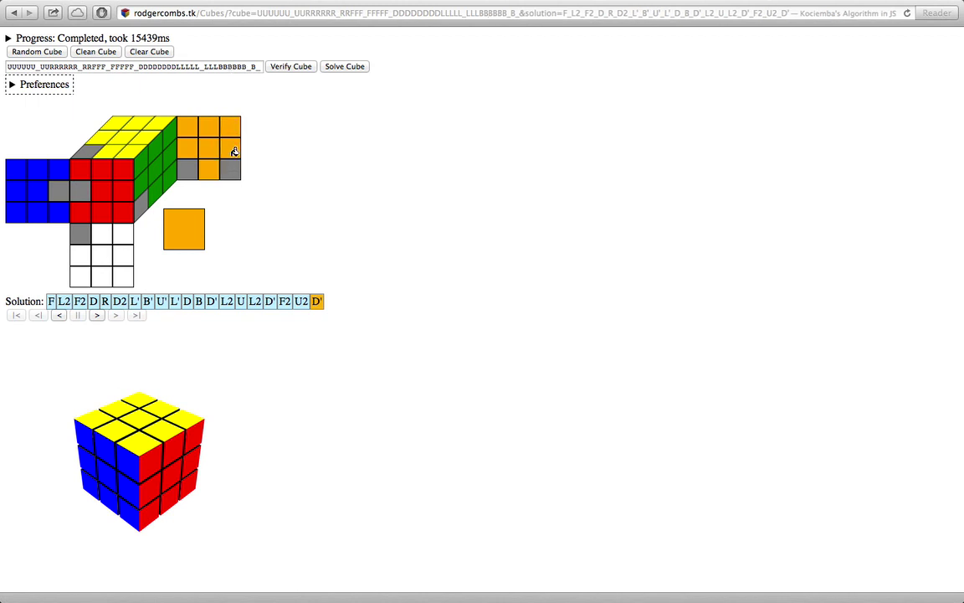
pyautogui.click(230, 167)
pyautogui.click(187, 169)
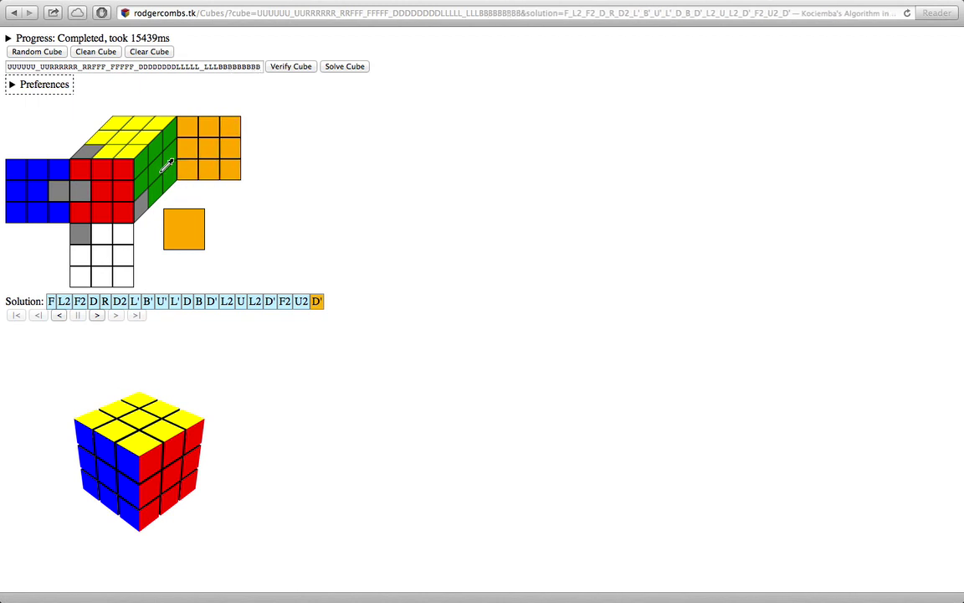
# Fill the leftover grey stickers: green on the right face, red on the front face and yellow on the top face
pyautogui.click(144, 167)
pyautogui.click(140, 199)
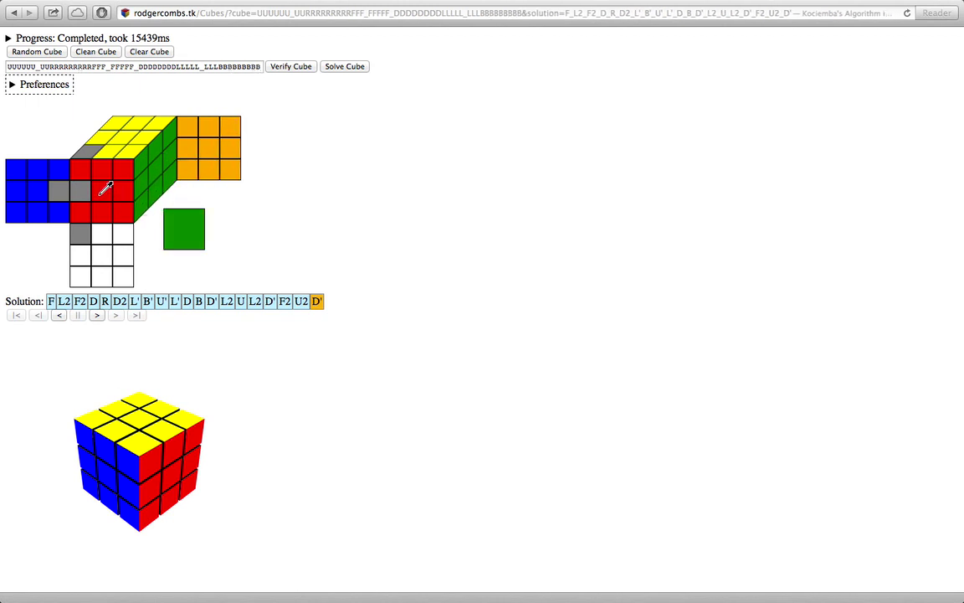
pyautogui.click(105, 187)
pyautogui.click(77, 190)
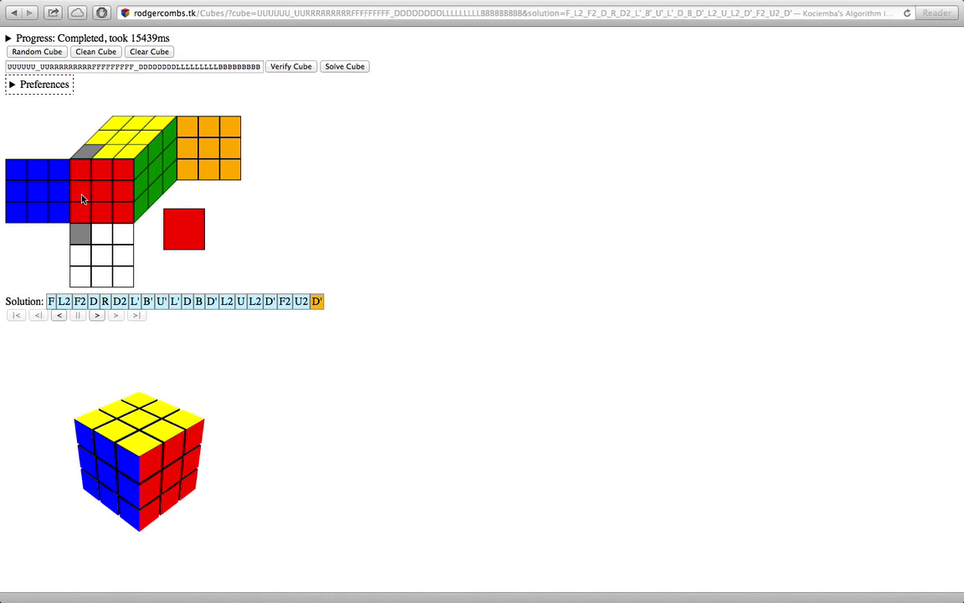
pyautogui.click(107, 147)
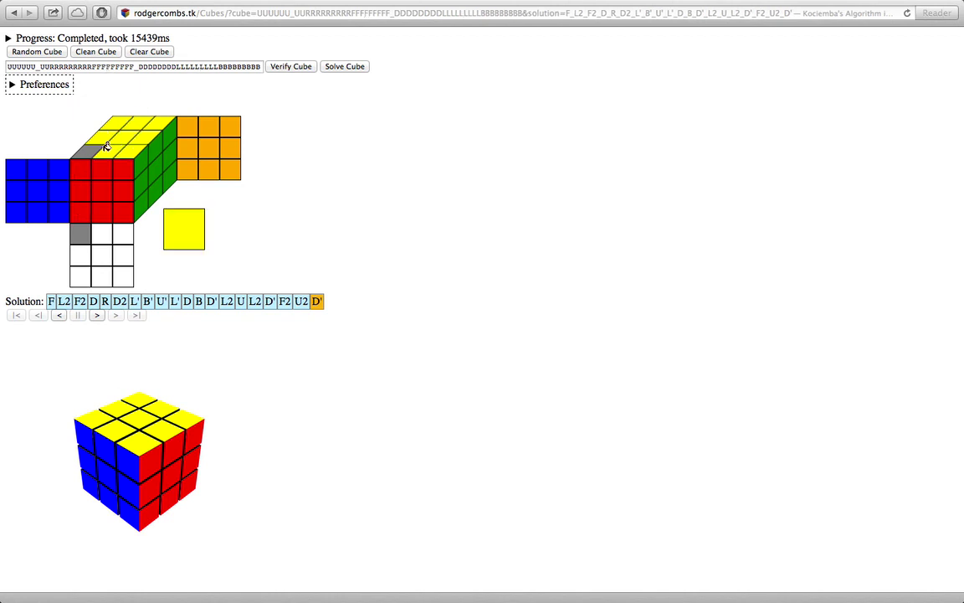
pyautogui.click(89, 150)
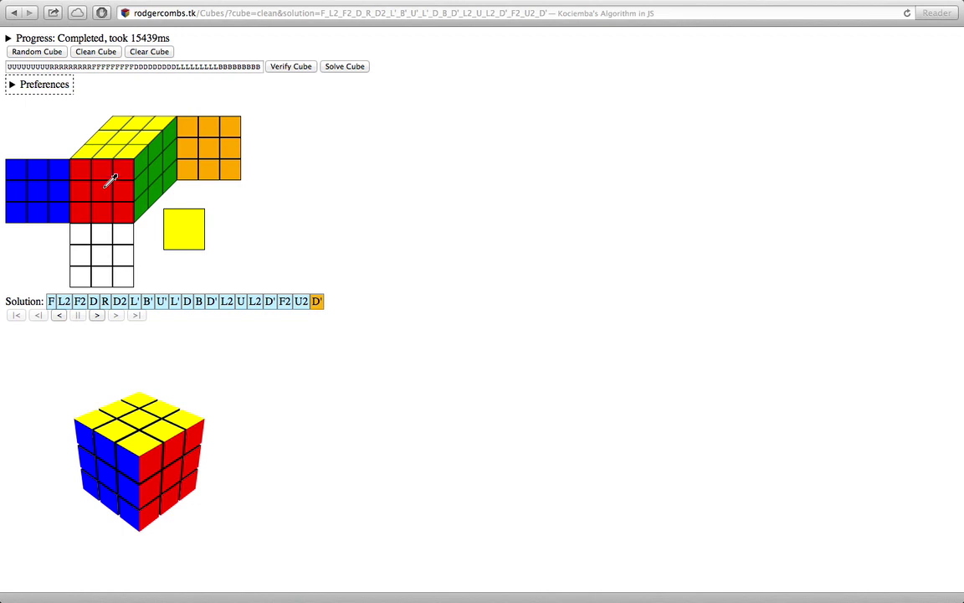
# Verify the painted cube and dismiss the result message
pyautogui.click(283, 67)
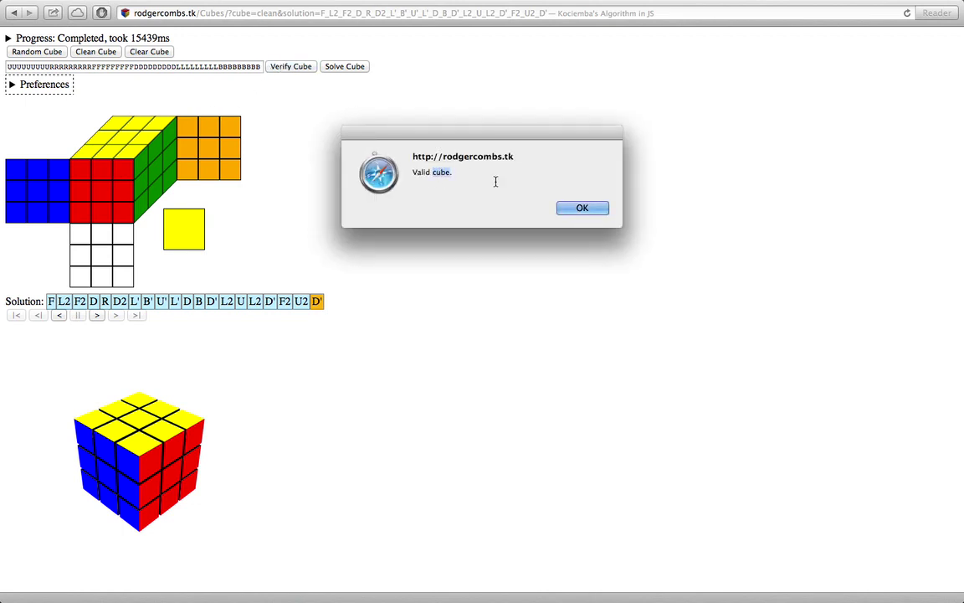
pyautogui.click(577, 207)
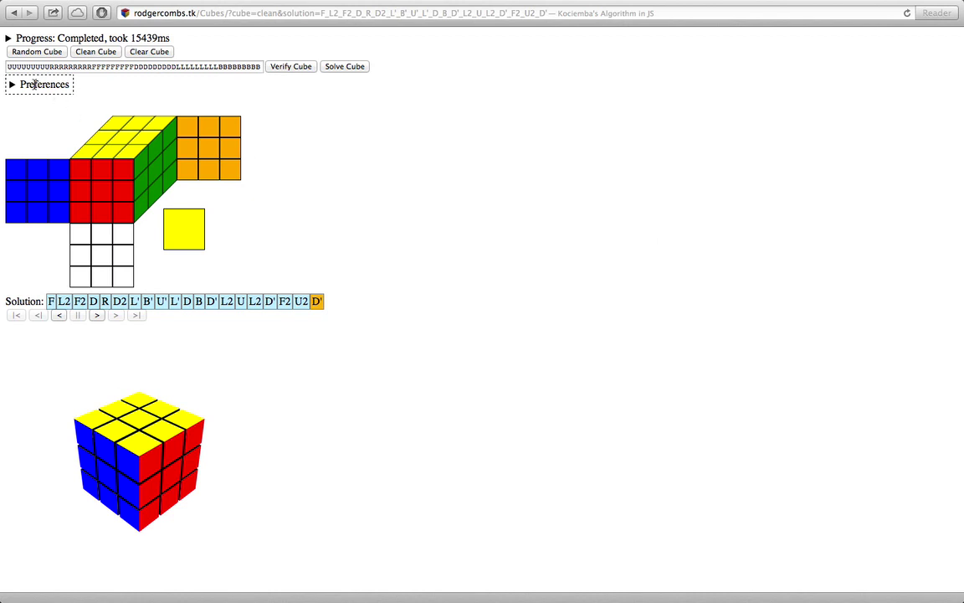
# Open the preferences and examine the face colour settings, including the colour picker for the top face
pyautogui.click(31, 81)
pyautogui.click(16, 129)
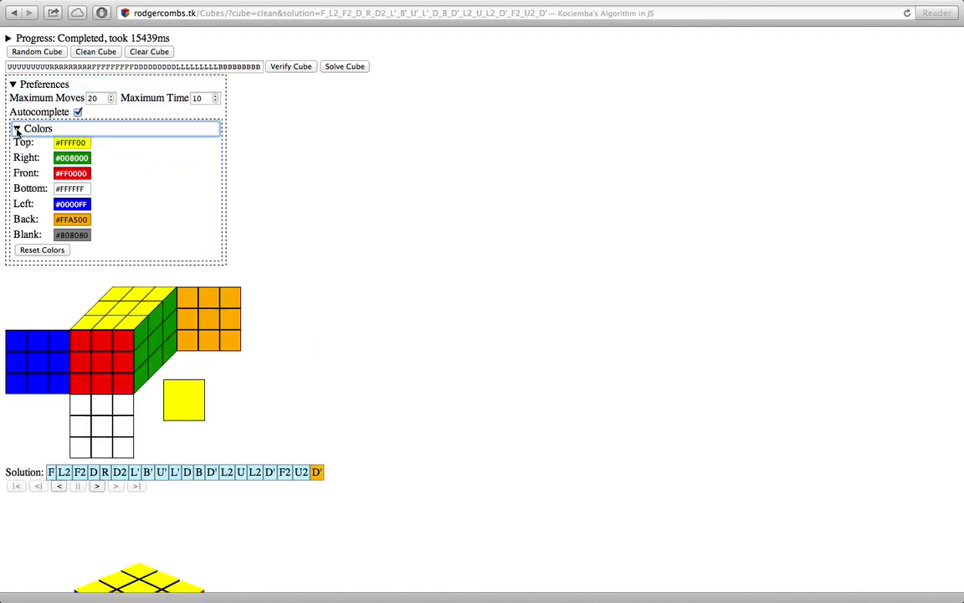
pyautogui.click(78, 144)
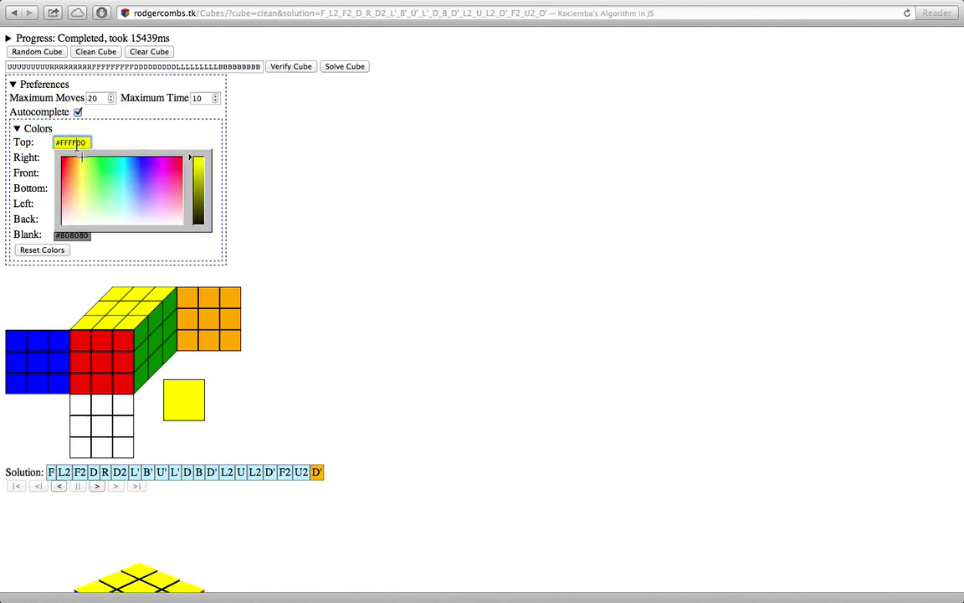
pyautogui.click(27, 122)
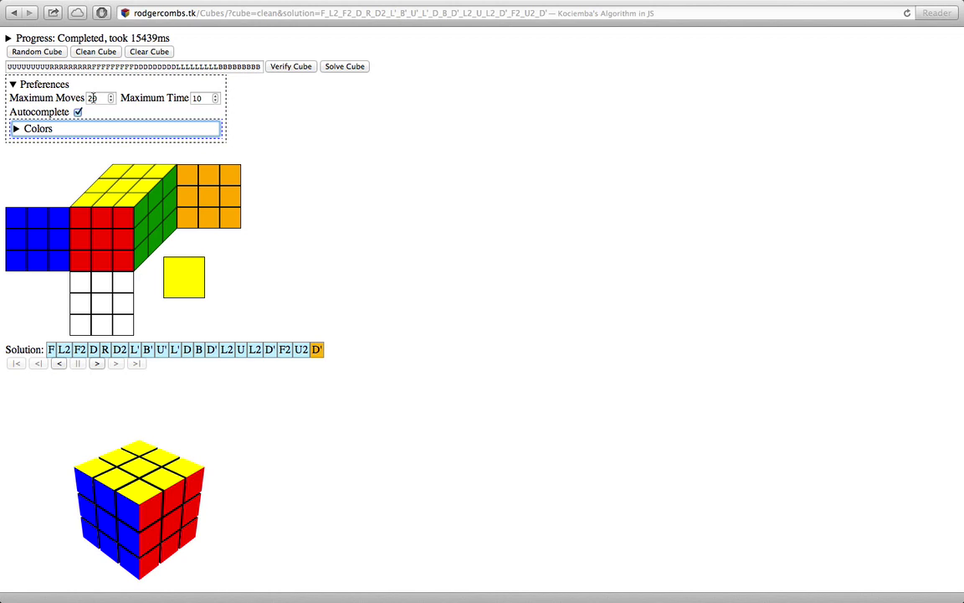
# Examine the Maximum Moves and Maximum Time limits in the preferences
pyautogui.click(201, 102)
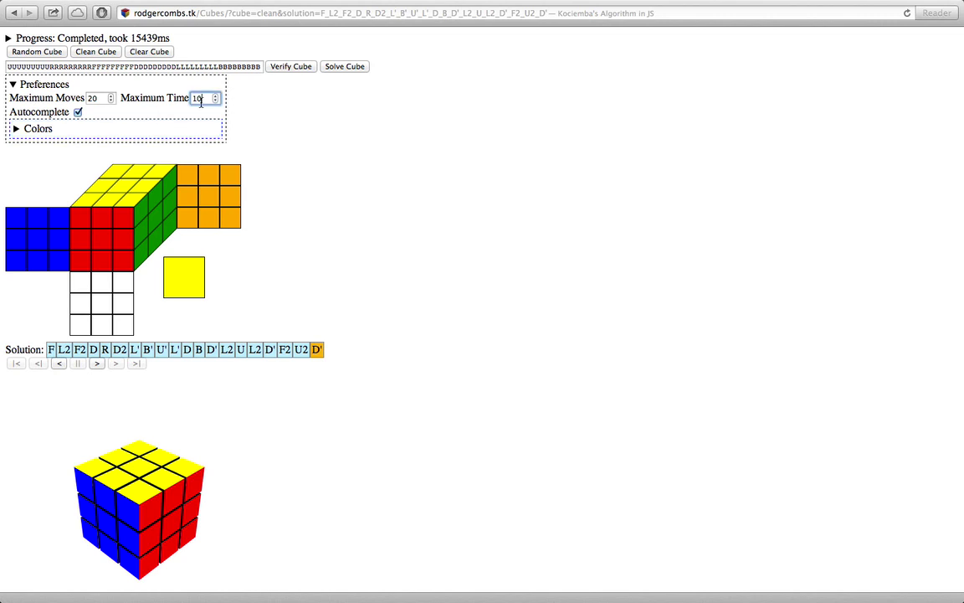
pyautogui.click(255, 115)
pyautogui.doubleClick(146, 92)
pyautogui.click(291, 107)
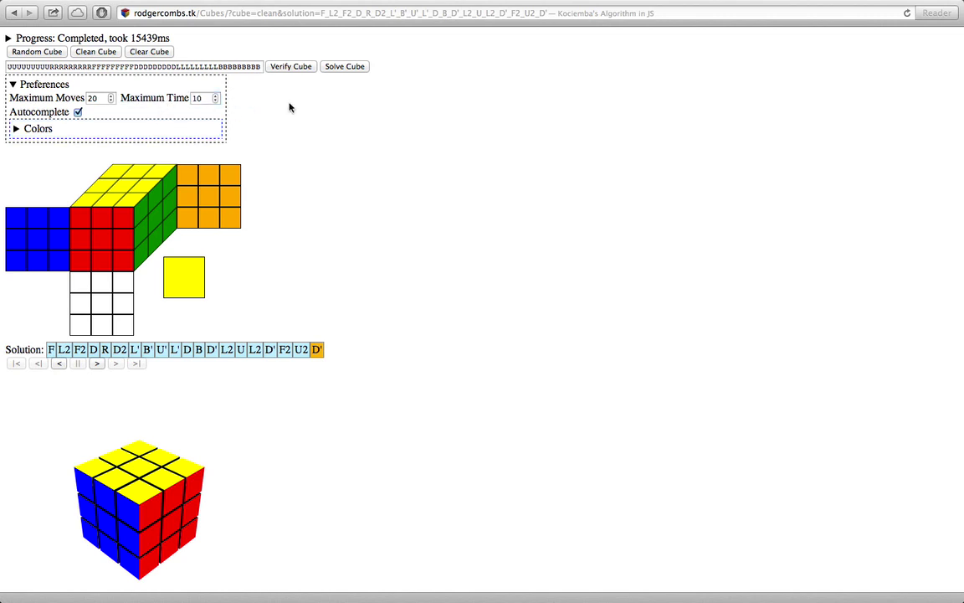